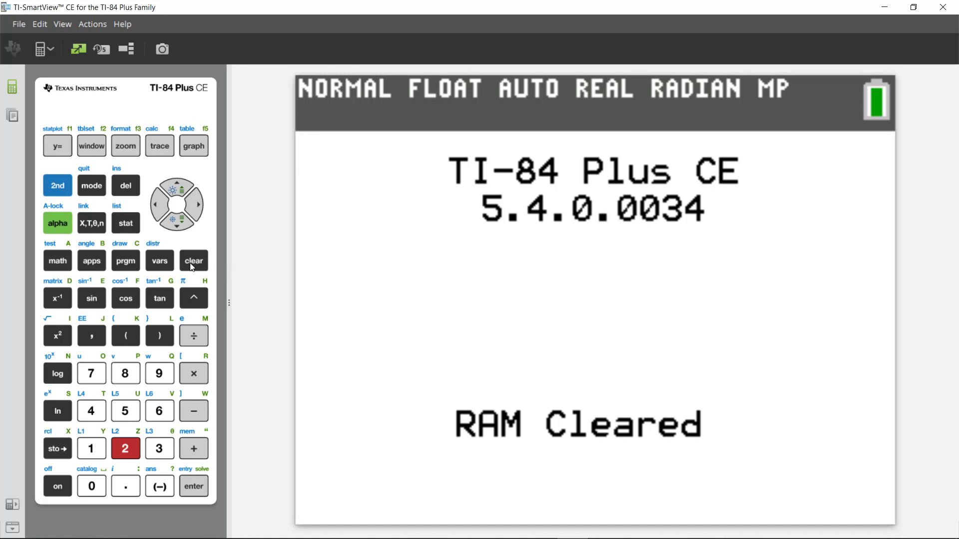
# Dismiss the RAM Cleared message and show the Equation, Graph and Table previews, keeping Equation view.
pyautogui.click(192, 266)
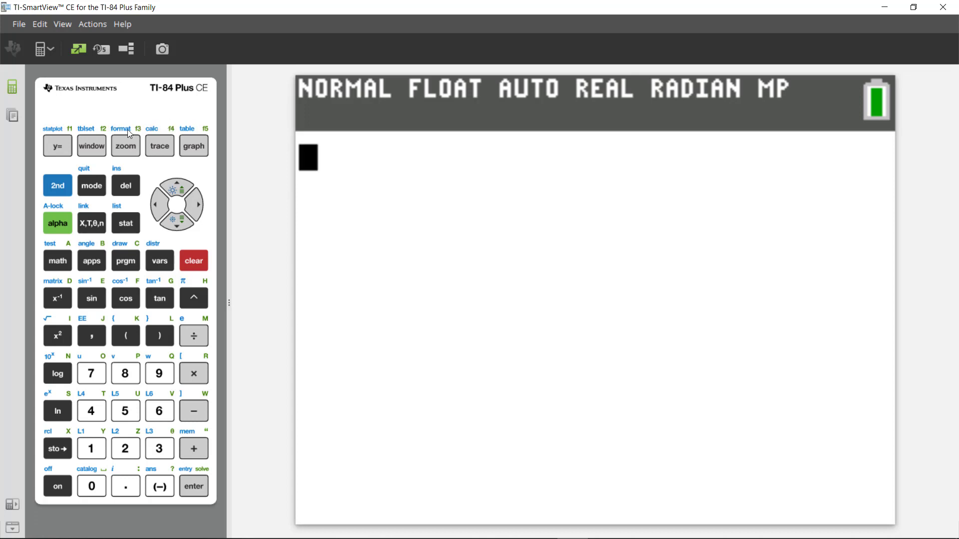
pyautogui.click(126, 51)
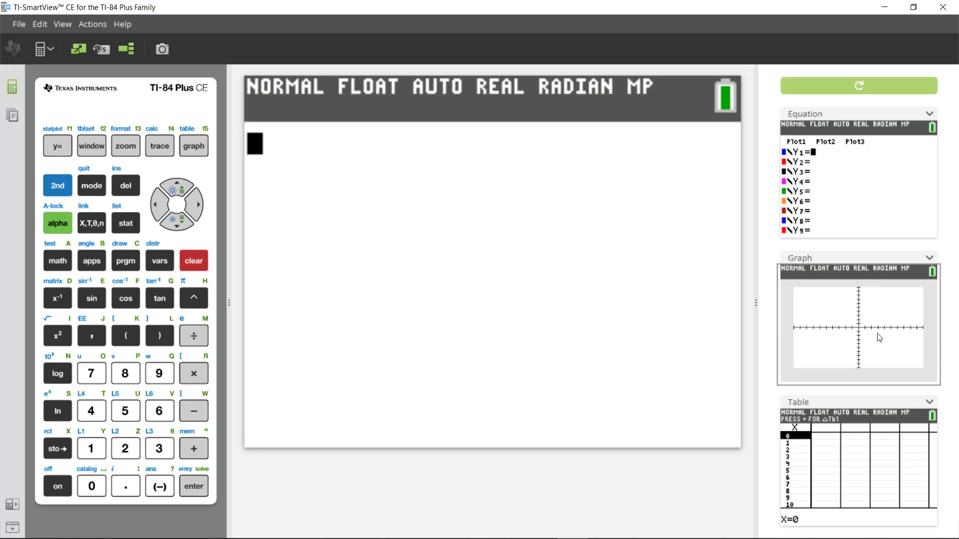
pyautogui.click(929, 115)
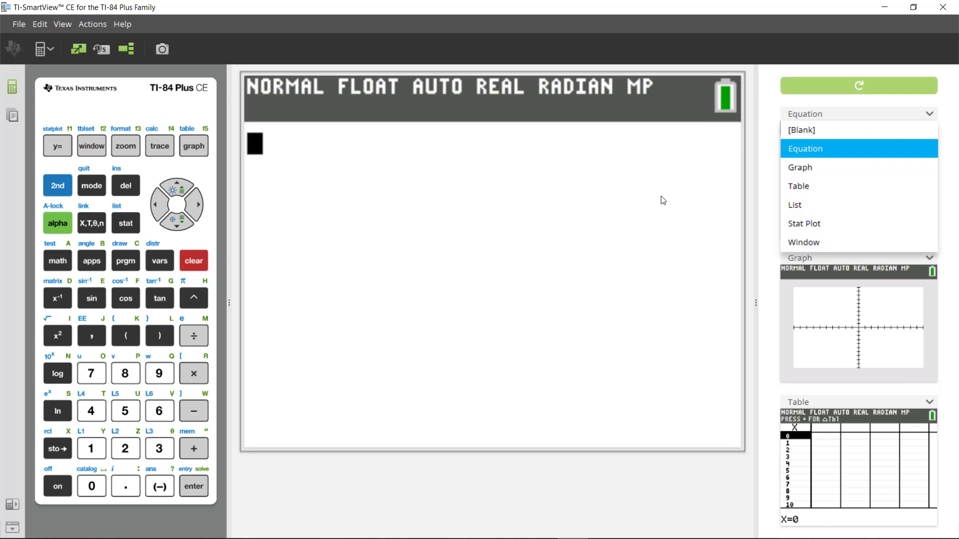
pyautogui.click(908, 115)
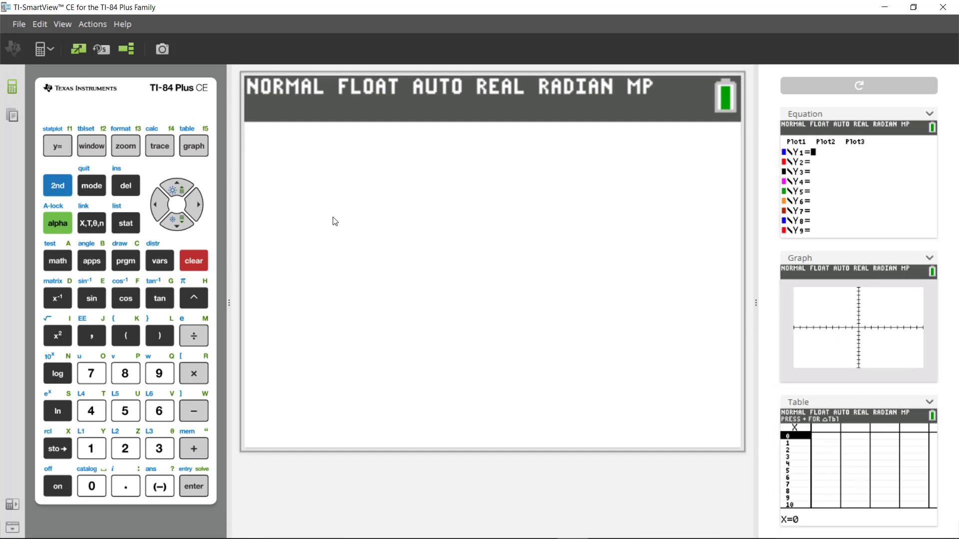
# Enter Y1=X²+3 in the Y= editor and refresh the previews to show its parabola and table.
pyautogui.click(60, 149)
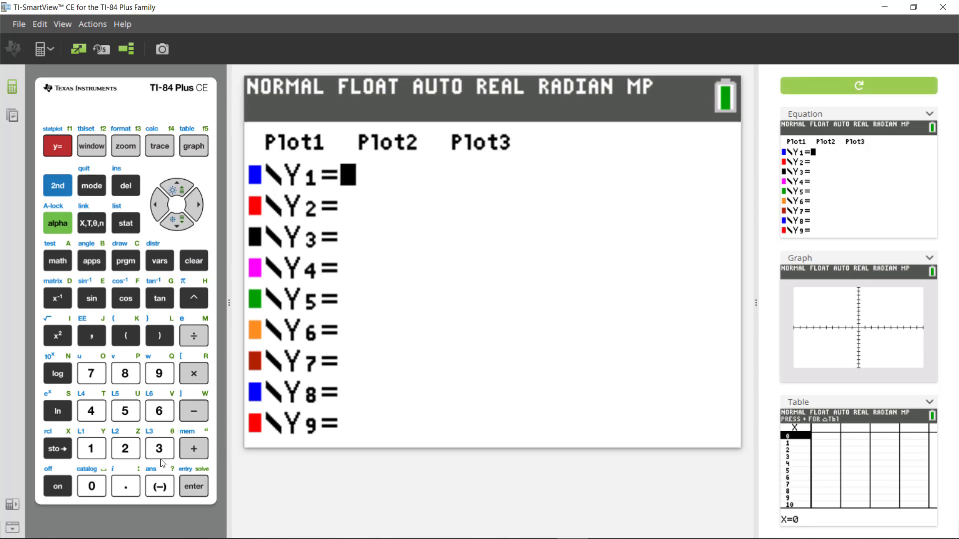
pyautogui.click(91, 230)
pyautogui.click(56, 340)
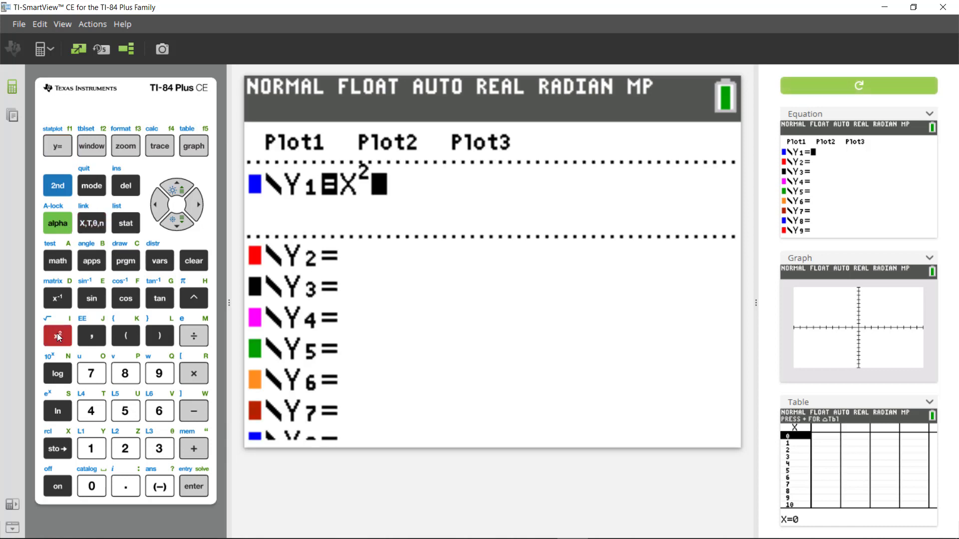
pyautogui.click(197, 444)
pyautogui.click(158, 452)
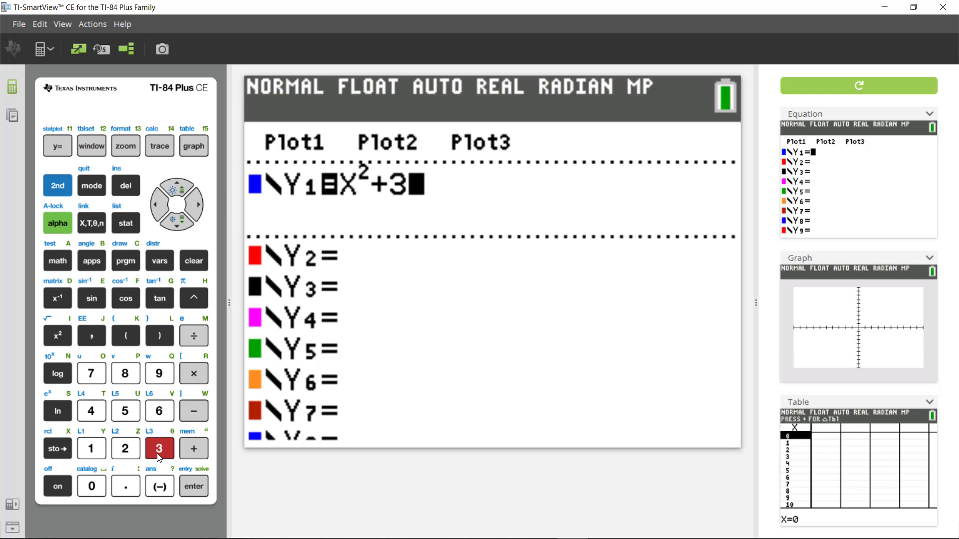
pyautogui.click(194, 484)
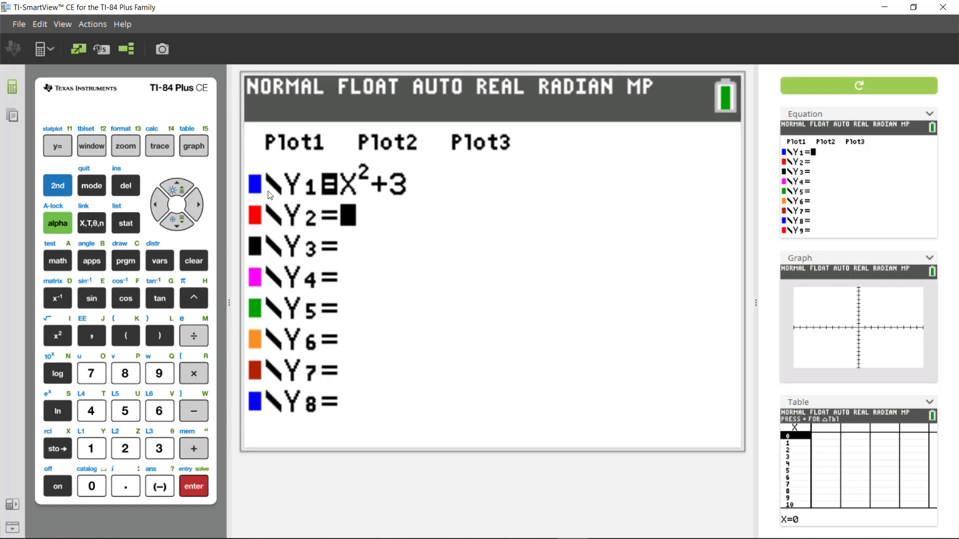
pyautogui.click(862, 89)
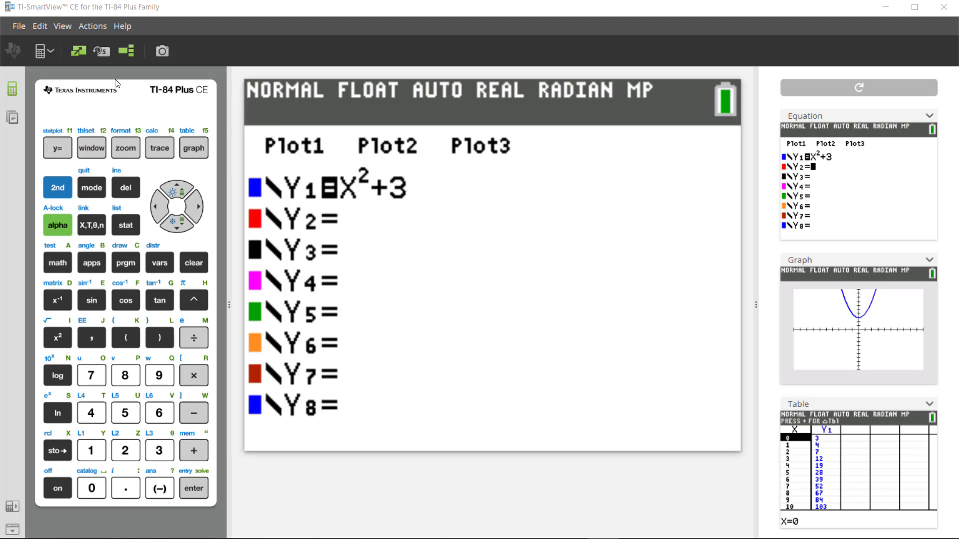
# Hide the preview panel and show the Key Press History beneath the calculator screen.
pyautogui.click(128, 51)
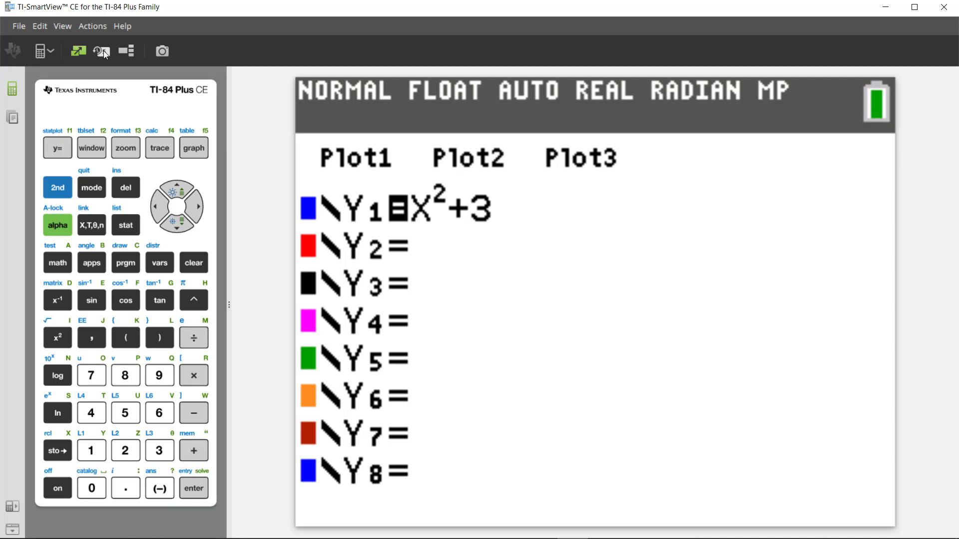
pyautogui.click(104, 50)
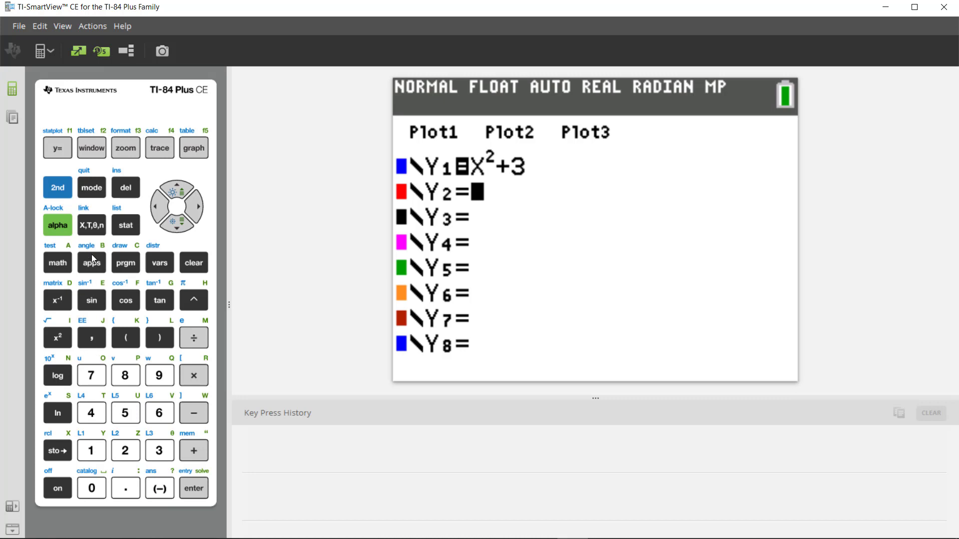
# Enter Y2=X²−6X+9 on the calculator keypad so each key is logged in the history.
pyautogui.click(91, 228)
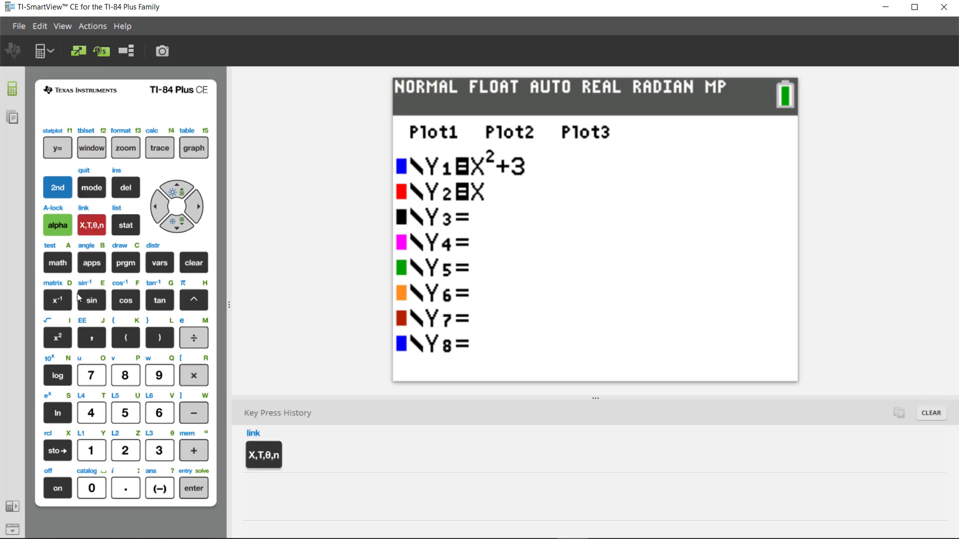
pyautogui.click(60, 337)
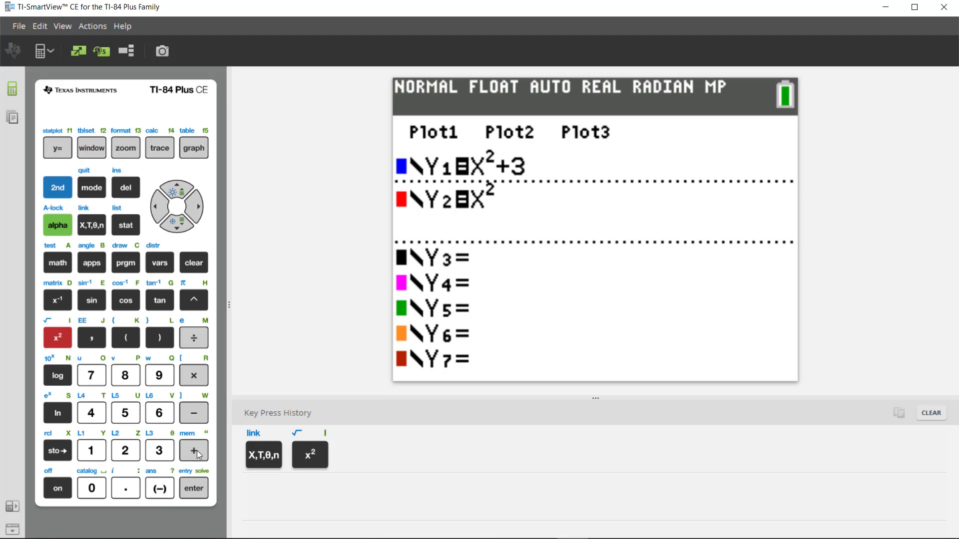
pyautogui.click(193, 414)
pyautogui.click(159, 413)
pyautogui.click(92, 226)
pyautogui.click(193, 450)
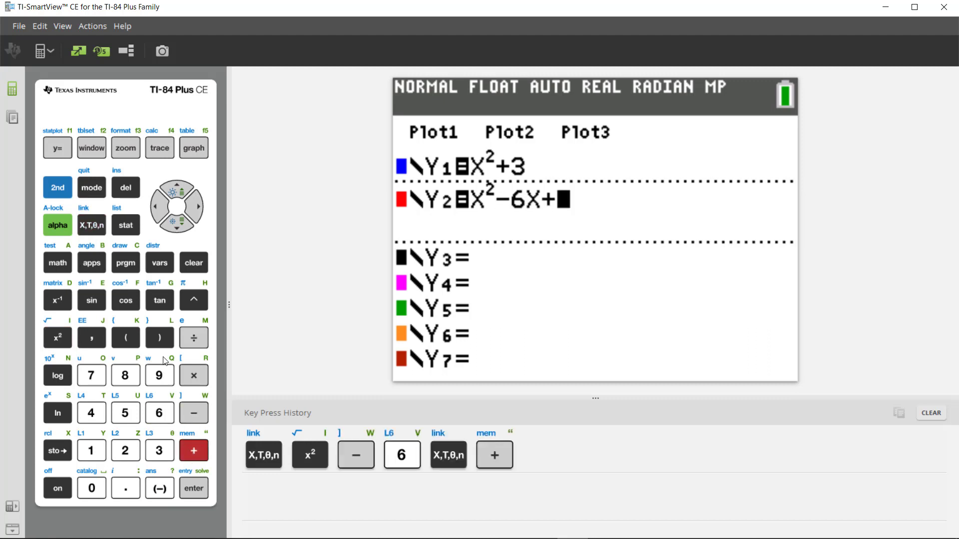
pyautogui.click(159, 375)
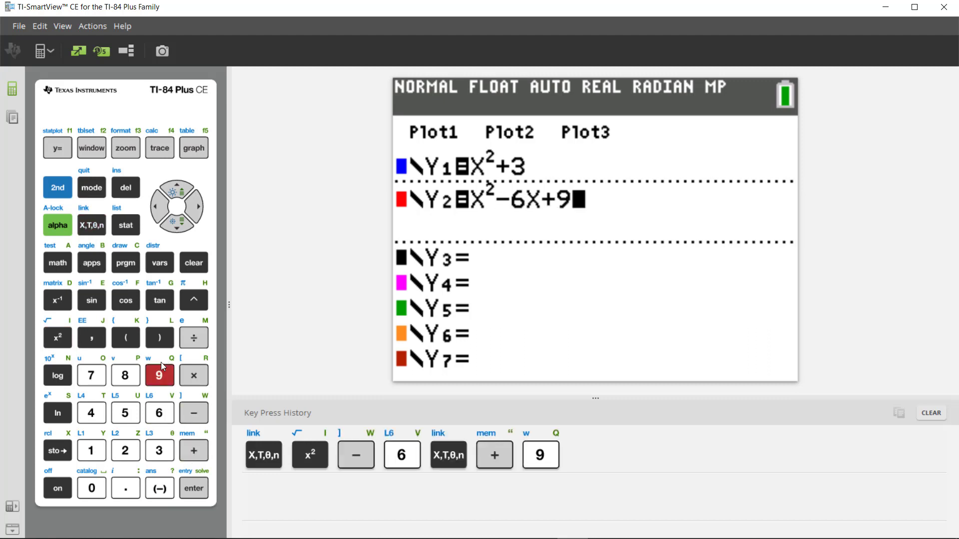
pyautogui.click(194, 488)
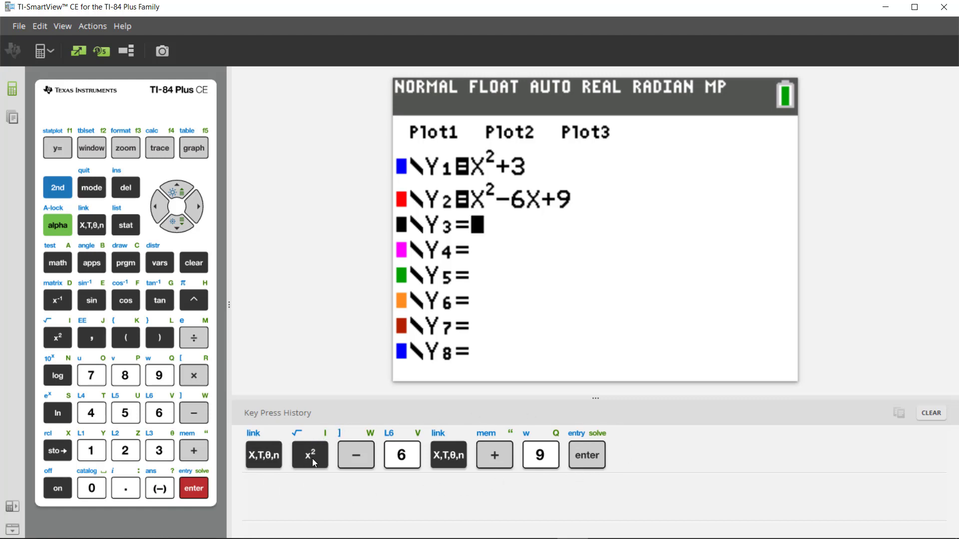
# Try dragging and copying the recorded keys, then clear the Key Press History and confirm.
pyautogui.moveTo(313, 458)
pyautogui.mouseDown()
pyautogui.moveTo(602, 370)
pyautogui.moveTo(276, 479)
pyautogui.moveTo(310, 452)
pyautogui.mouseUp()
pyautogui.click(899, 414)
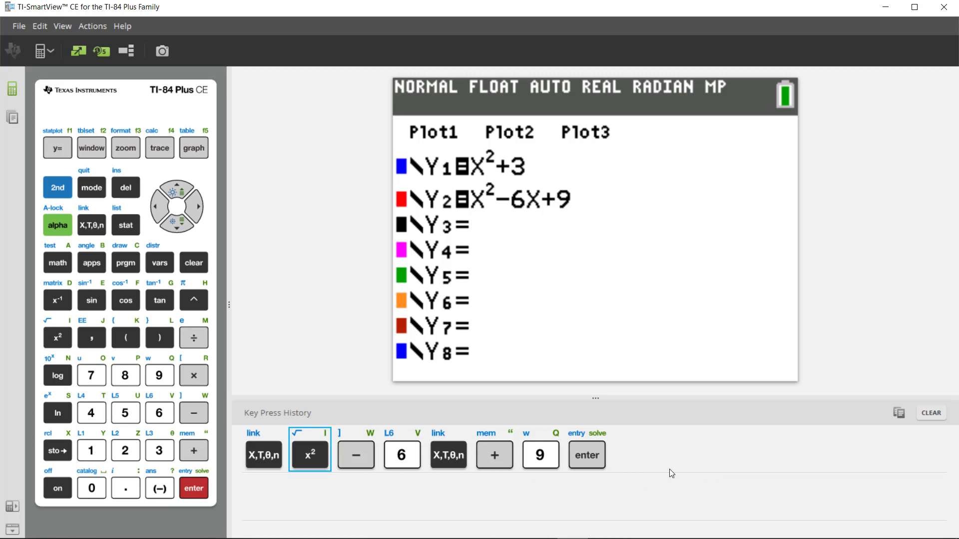
pyautogui.click(930, 416)
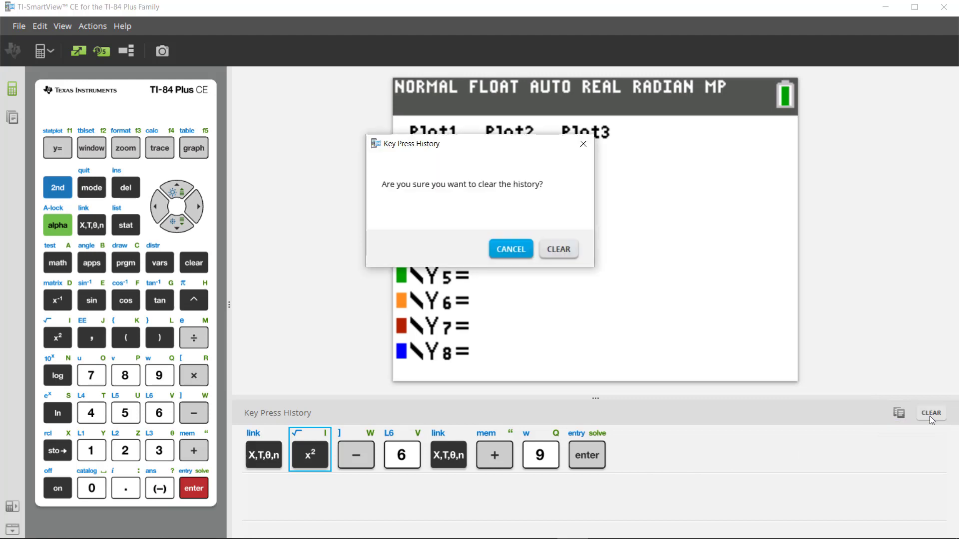
pyautogui.click(549, 254)
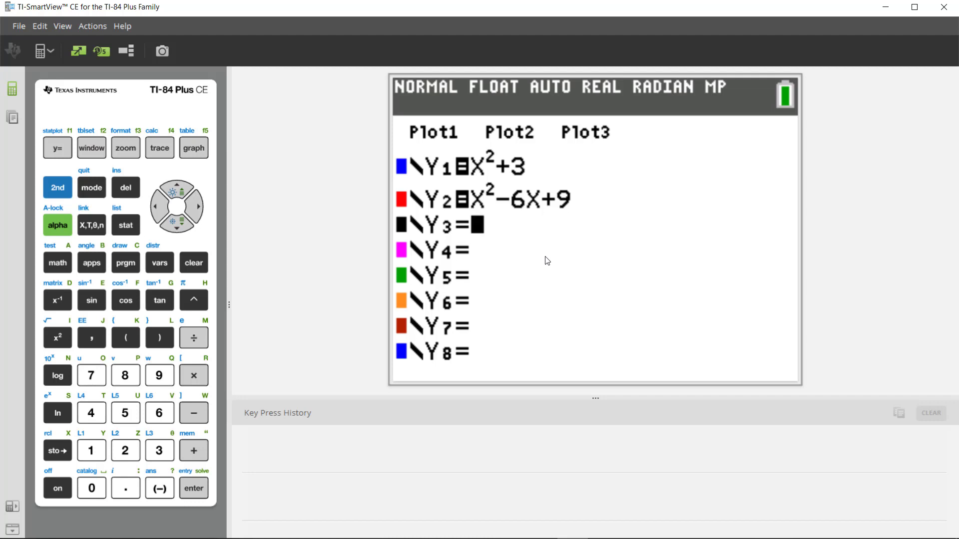
# Erase the Y2 expression, leaving only Y1=X²+3, and close the Key Press History panel.
pyautogui.press('BackSpace')
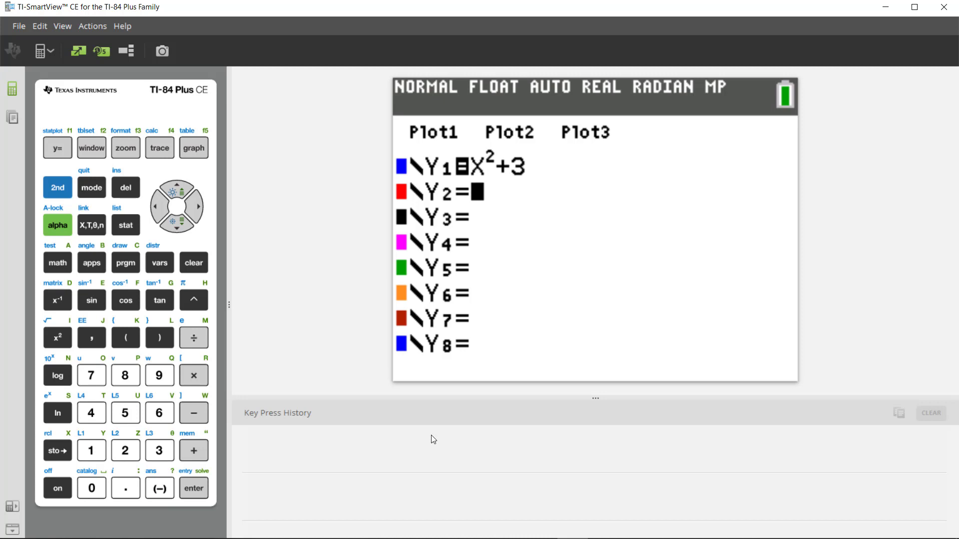
pyautogui.click(101, 50)
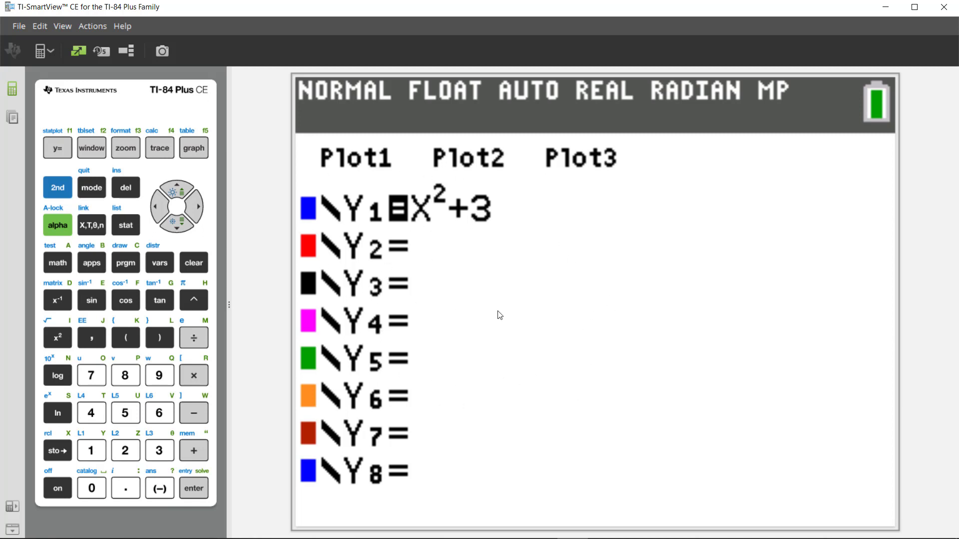
# Drag the Y= editor screen showing Y1=X²+3 into the Word document, then return to TI-SmartView CE.
pyautogui.moveTo(499, 315); pyautogui.dragTo(396, 265)
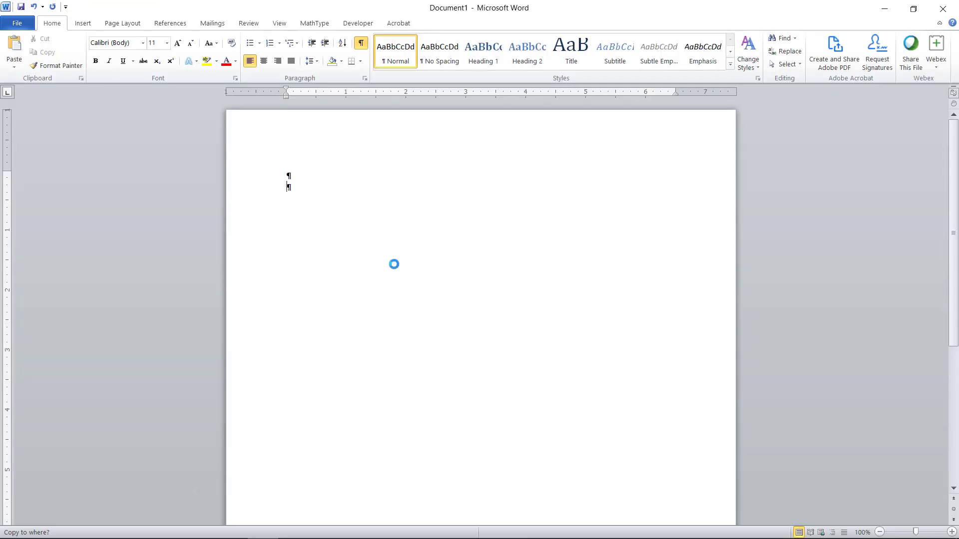
pyautogui.click(510, 314)
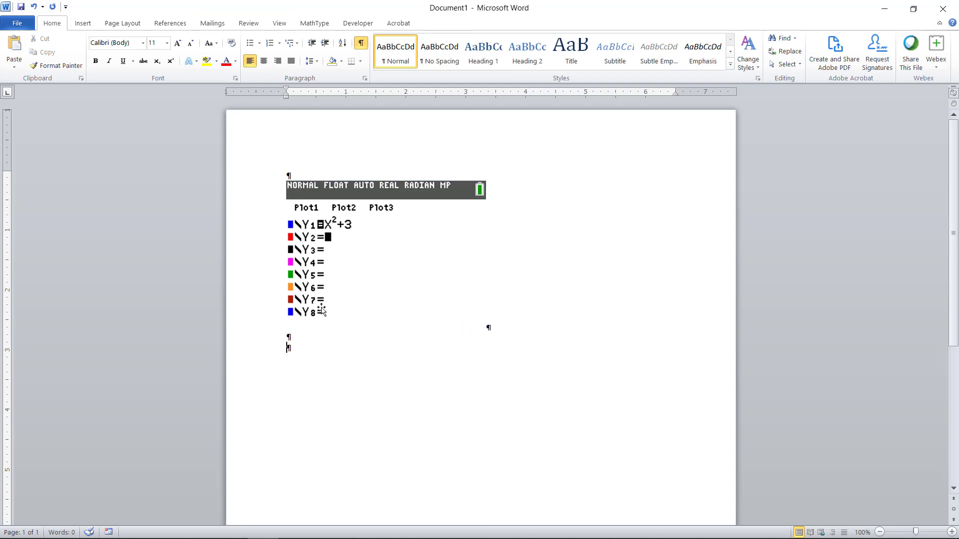
pyautogui.moveTo(129, 537)
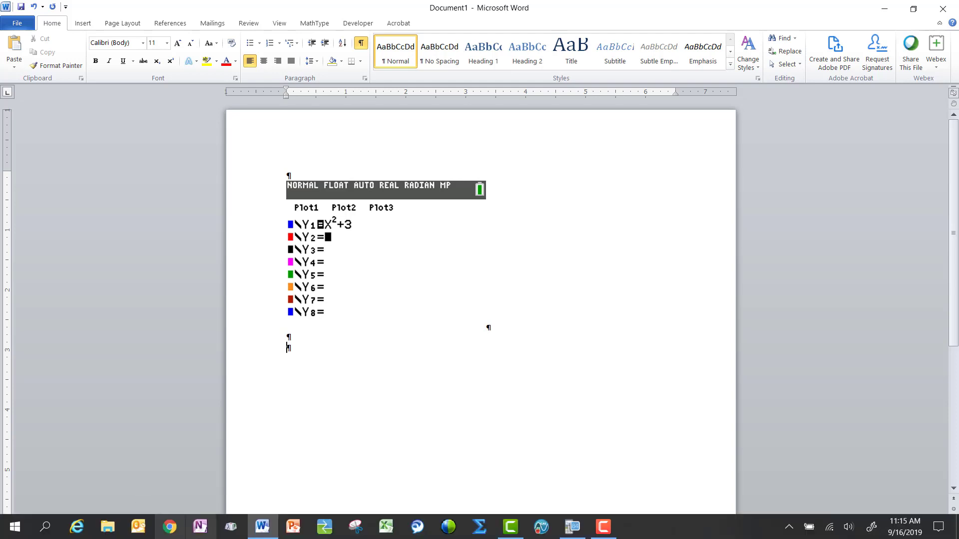
pyautogui.click(583, 531)
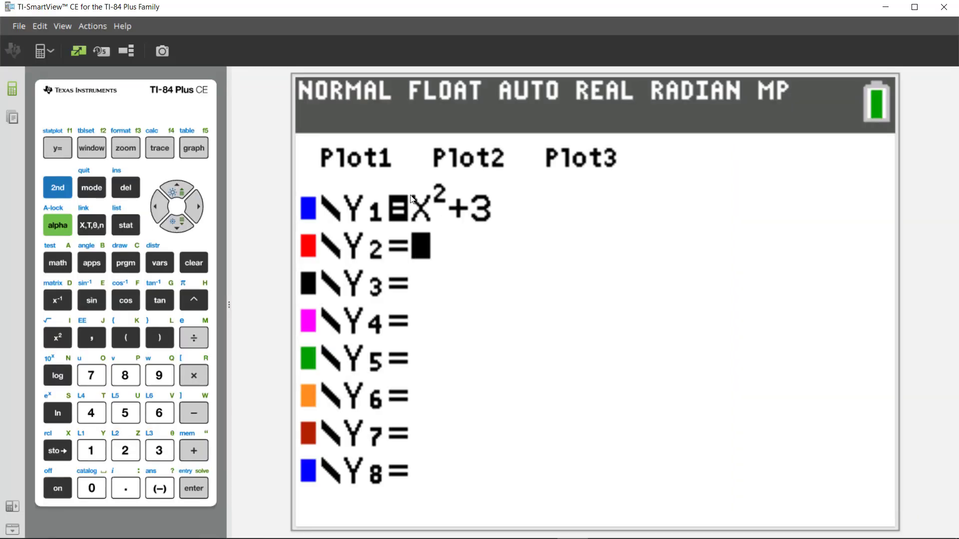
# Capture the calculator screen and drag the framed capture into Word below the first screenshot.
pyautogui.click(162, 51)
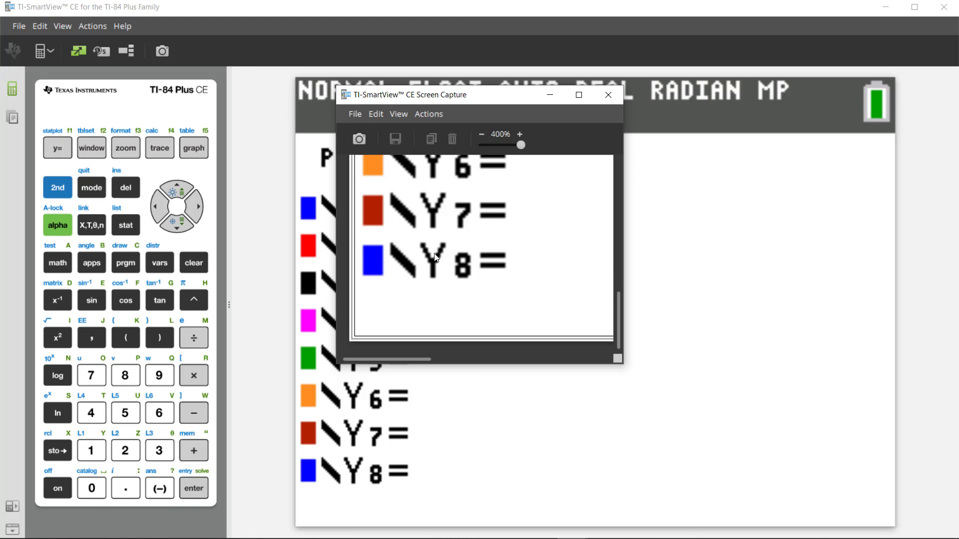
pyautogui.click(445, 266)
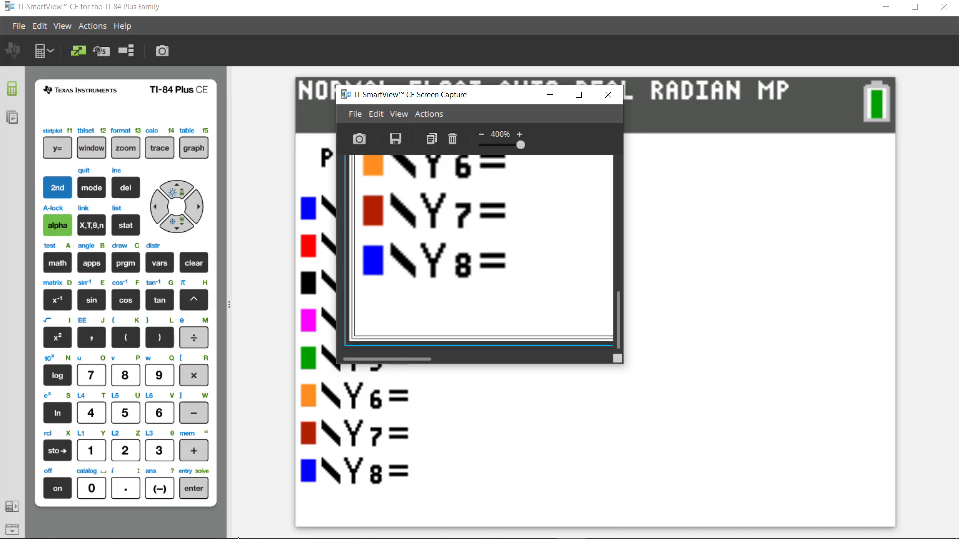
pyautogui.moveTo(239, 537); pyautogui.dragTo(357, 432)
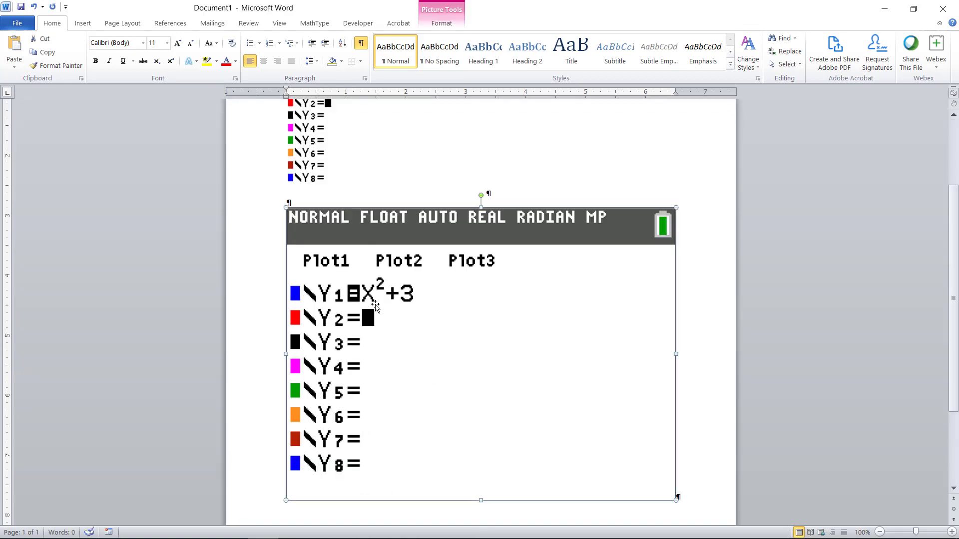